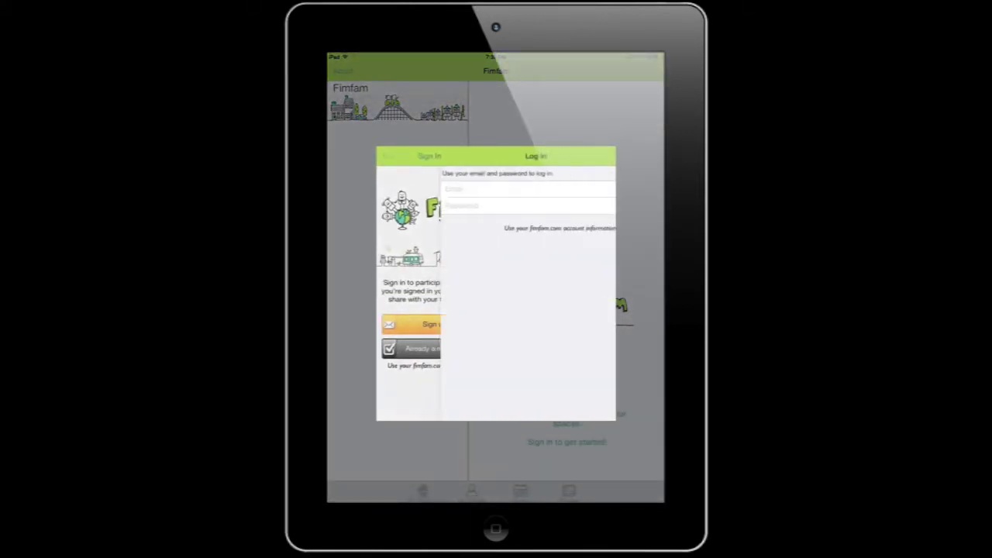
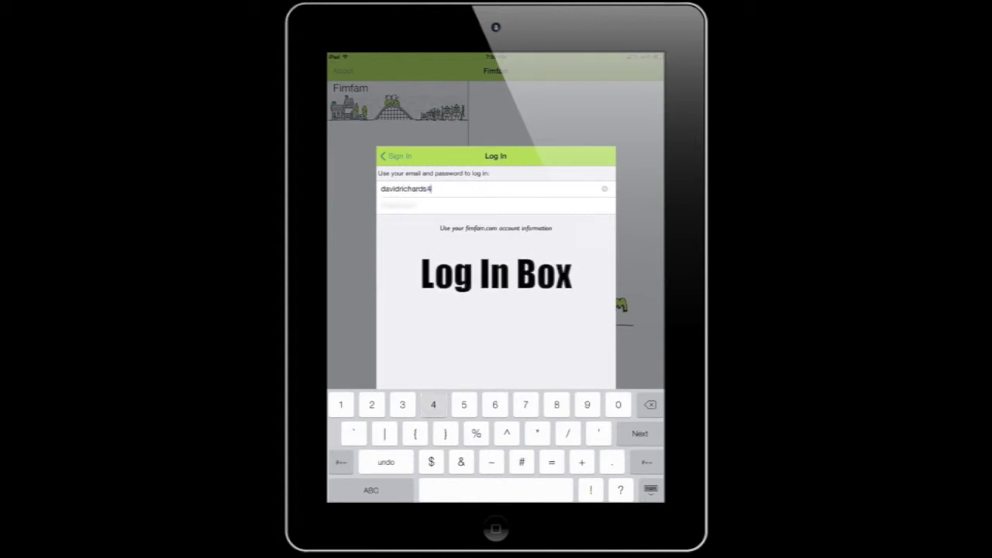
Enter the account e-mail address and continue to the password field
{"action": "key", "text": "Return"}
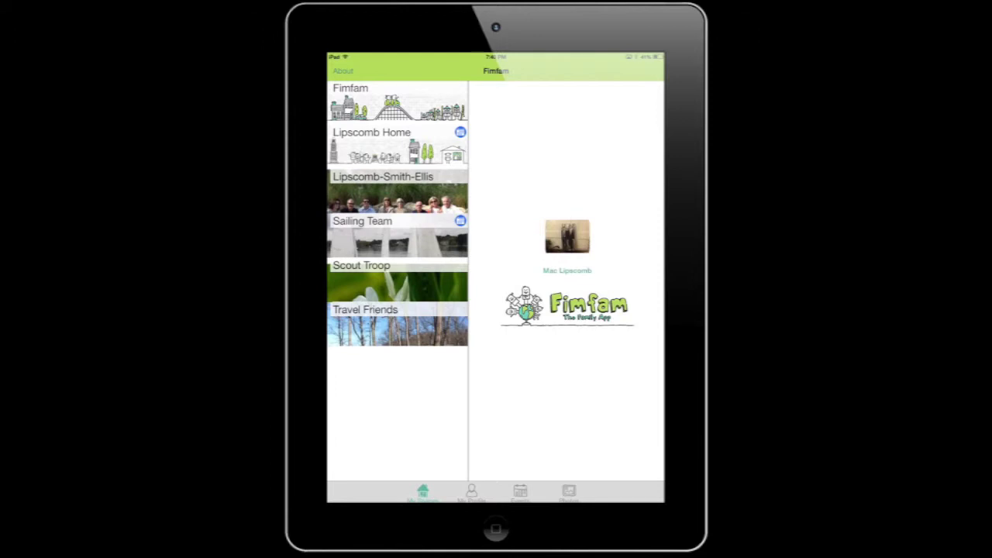
{"action": "left_click", "coordinate": [626, 74]}
Post a thank-you comment for the great help in the Lipscomb Home chat, then view its photos
{"action": "left_click", "coordinate": [453, 156]}
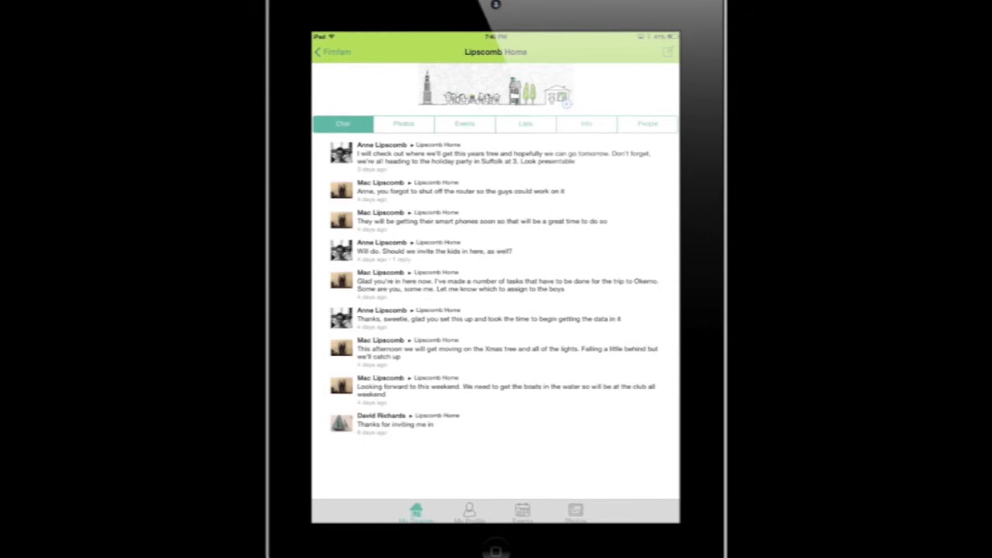
{"action": "left_click", "coordinate": [668, 52]}
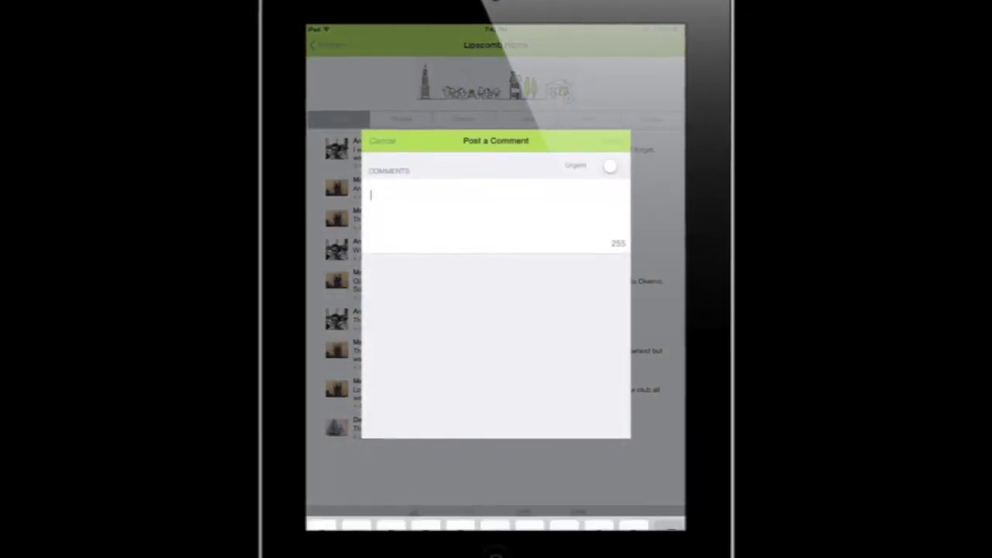
{"action": "type", "text": "Thanks, anne"}
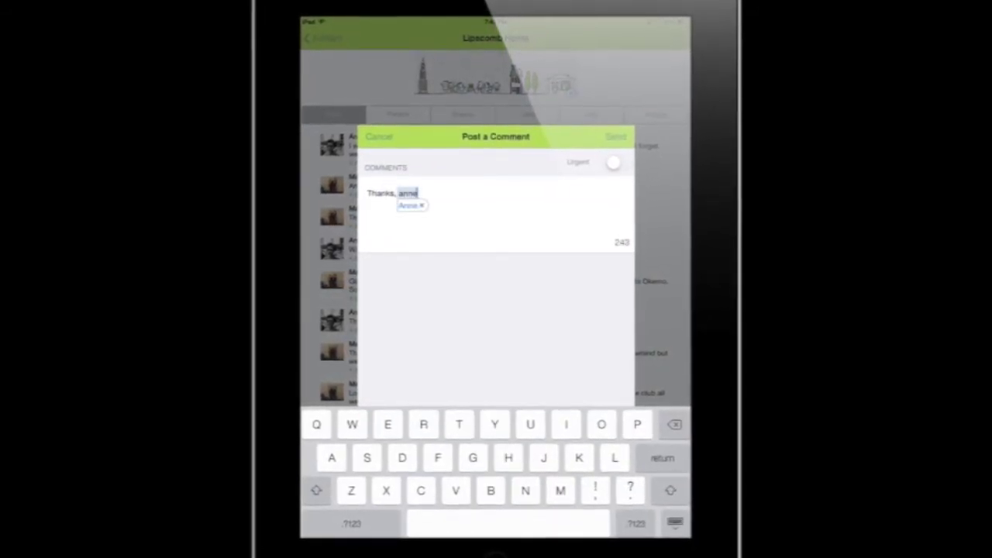
{"action": "type", "text": " . Great help on this"}
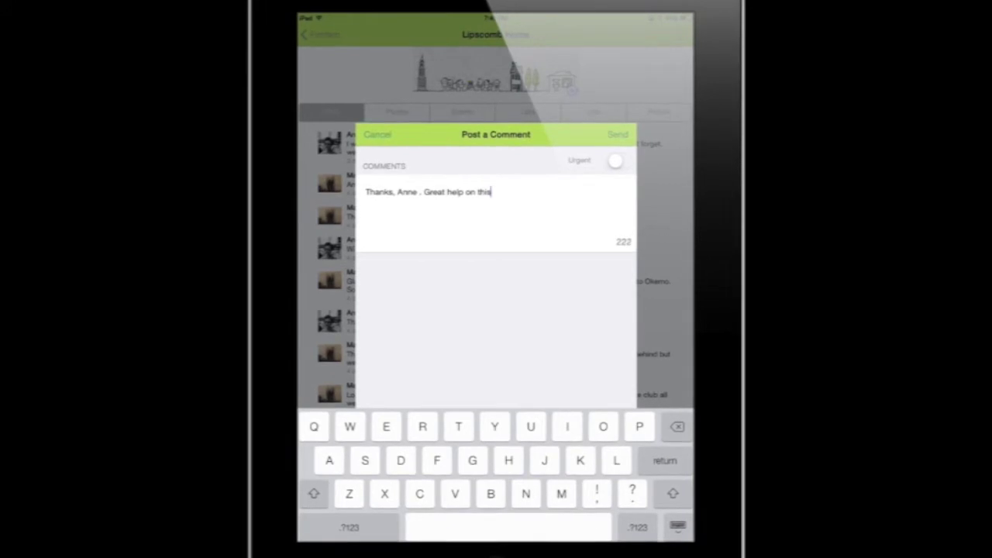
{"action": "left_click", "coordinate": [617, 134]}
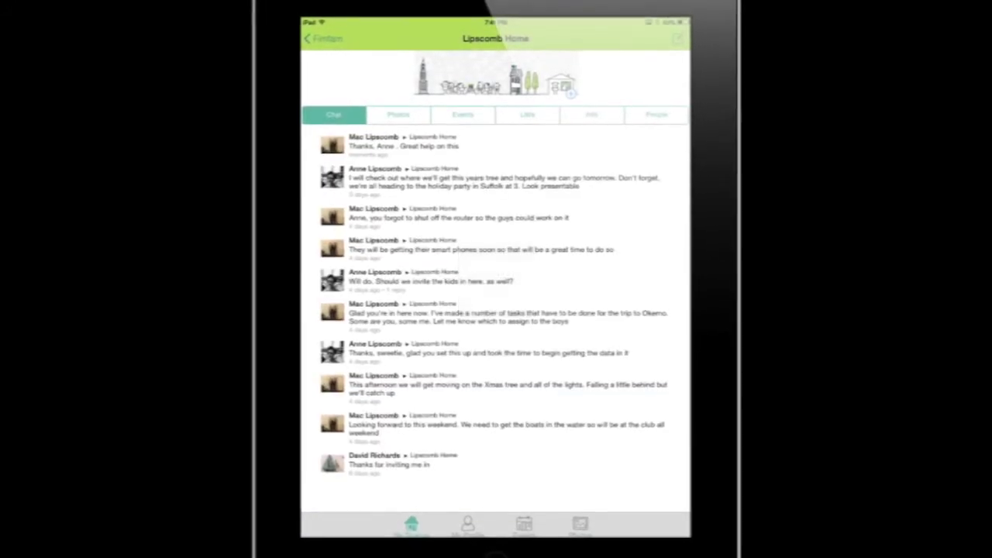
{"action": "left_click", "coordinate": [398, 115]}
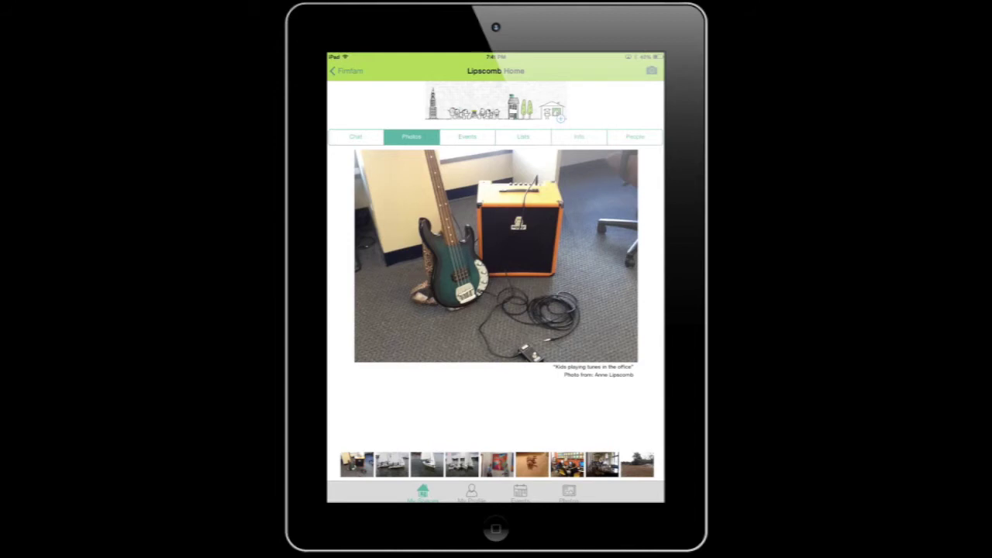
Check the Ski trip to Okemo event details, then show Lipscomb Home's task lists
{"action": "left_click", "coordinate": [467, 136]}
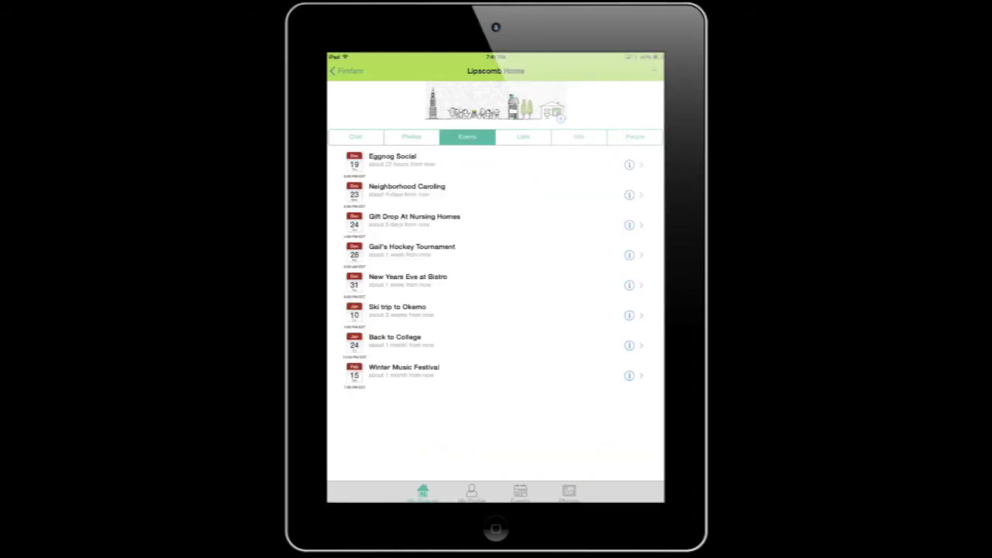
{"action": "left_click", "coordinate": [397, 310]}
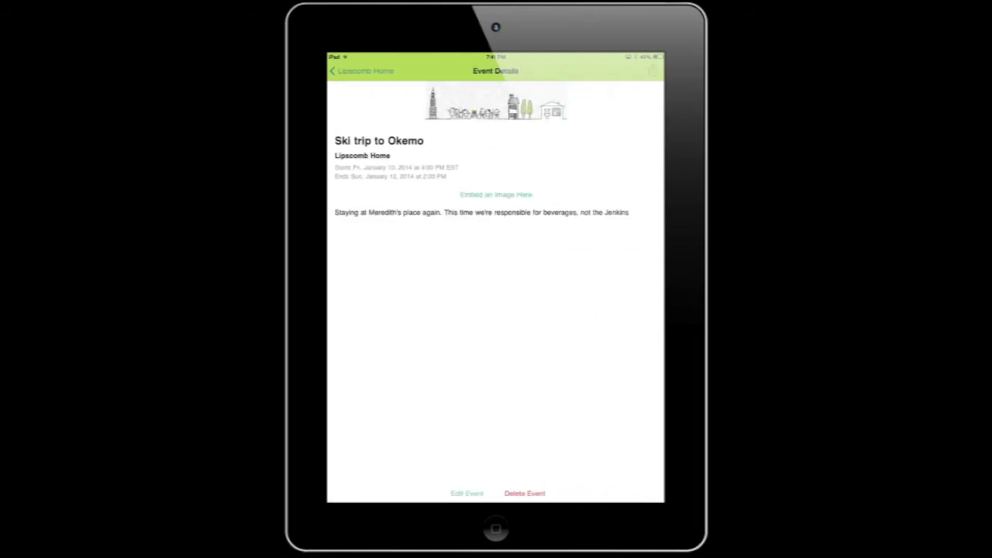
{"action": "left_click", "coordinate": [361, 71]}
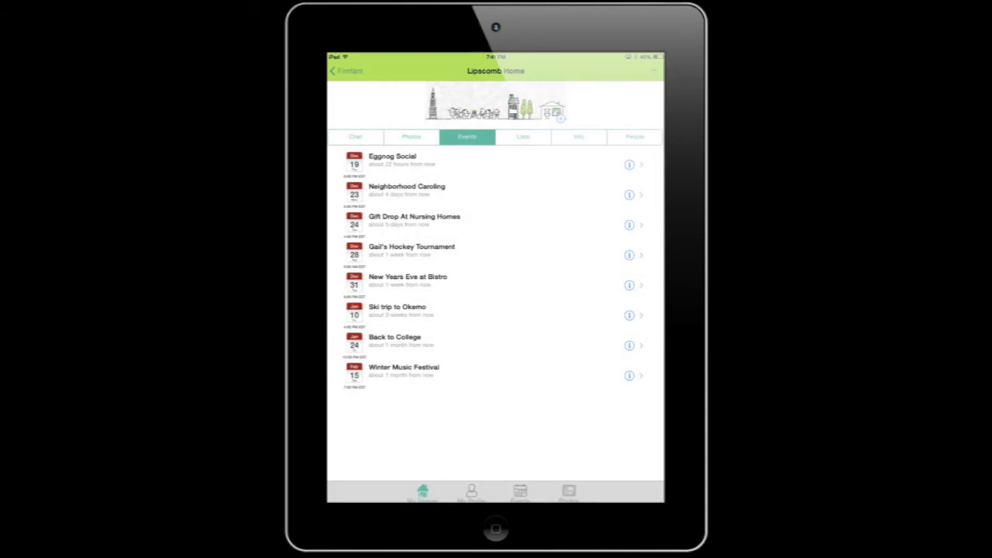
{"action": "left_click", "coordinate": [523, 136]}
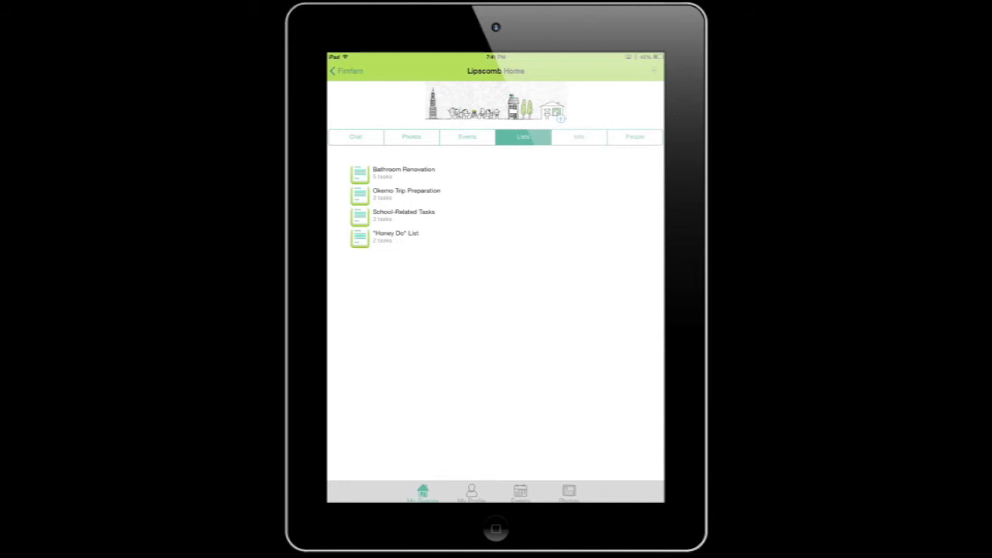
Add the task 'Get tickets early' to the Okemo Trip Preparation list
{"action": "left_click", "coordinate": [406, 194]}
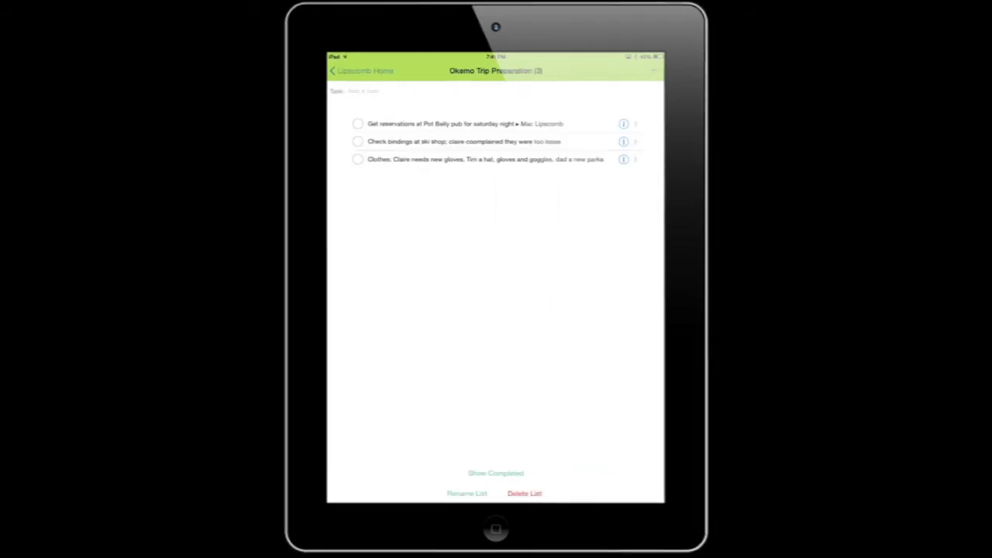
{"action": "left_click", "coordinate": [362, 90]}
{"action": "type", "text": "Get tickets"}
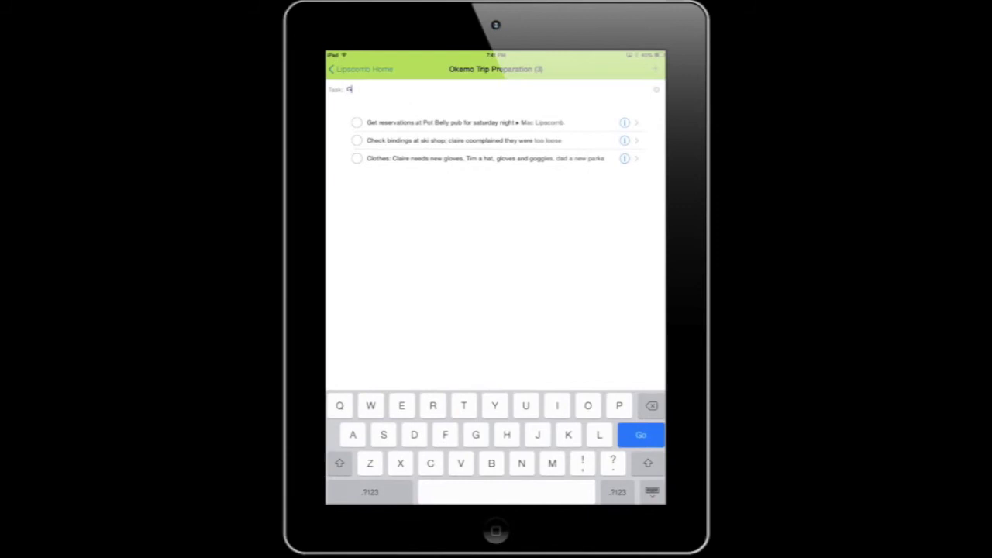
{"action": "type", "text": " early"}
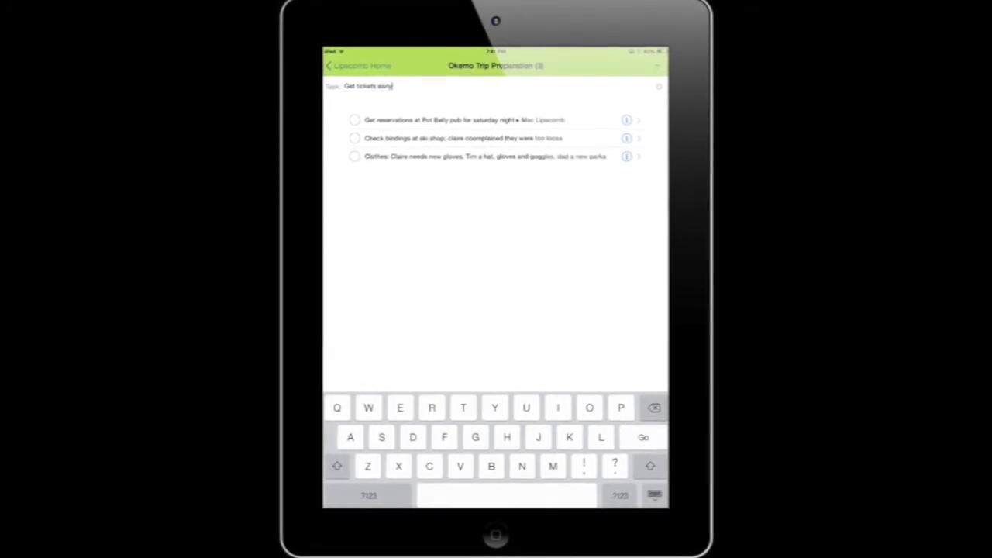
{"action": "key", "text": "Return"}
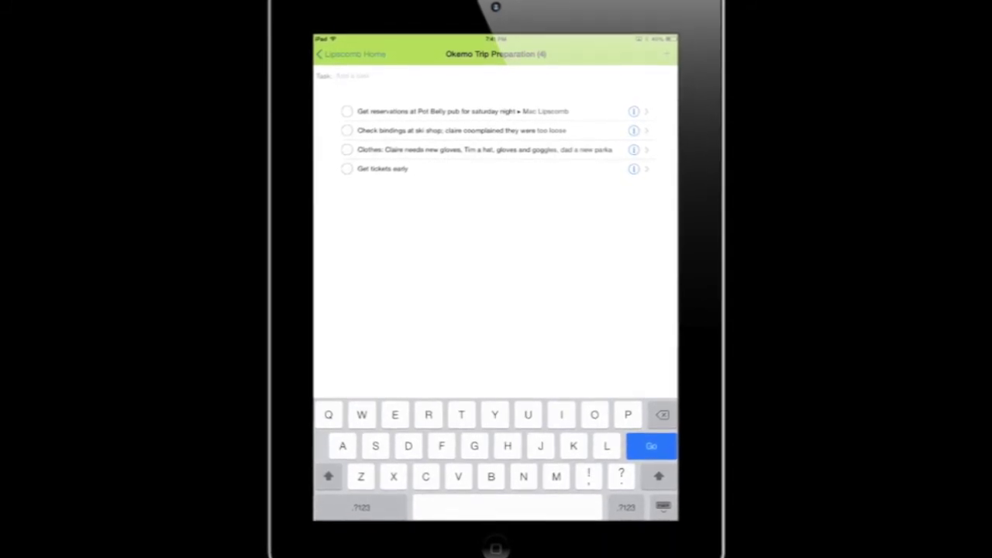
Assign the Clothes task to the second listed family member and save
{"action": "left_click", "coordinate": [633, 149]}
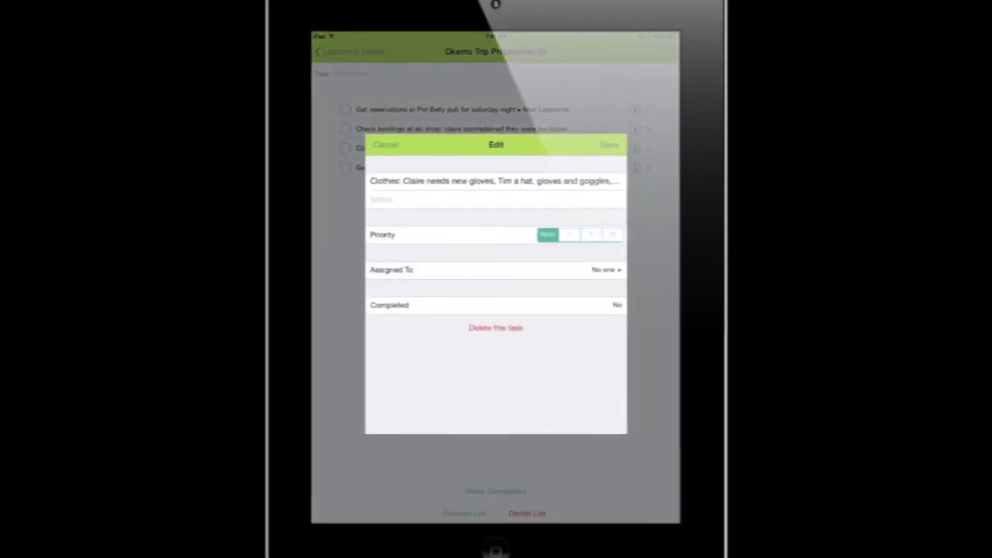
{"action": "left_click", "coordinate": [607, 270]}
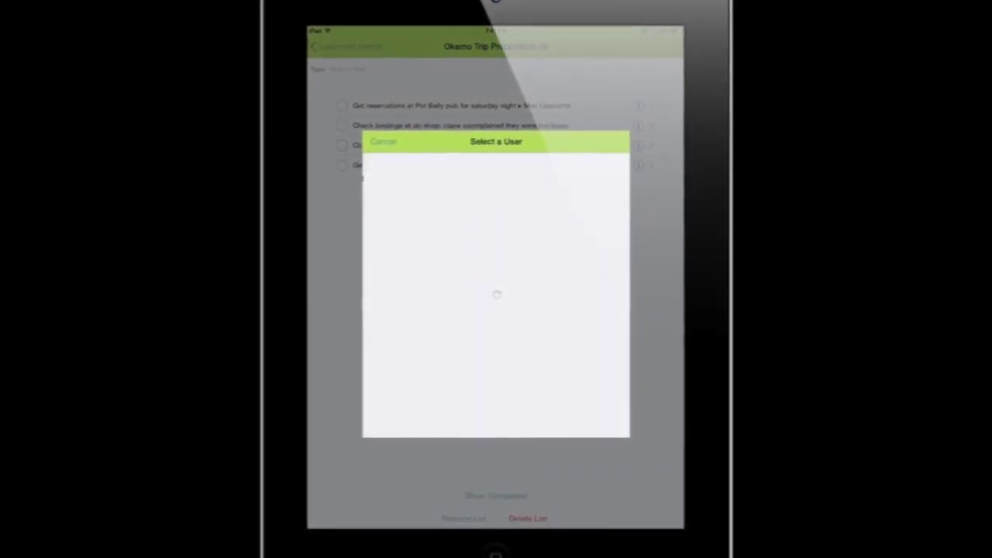
{"action": "left_click", "coordinate": [465, 218]}
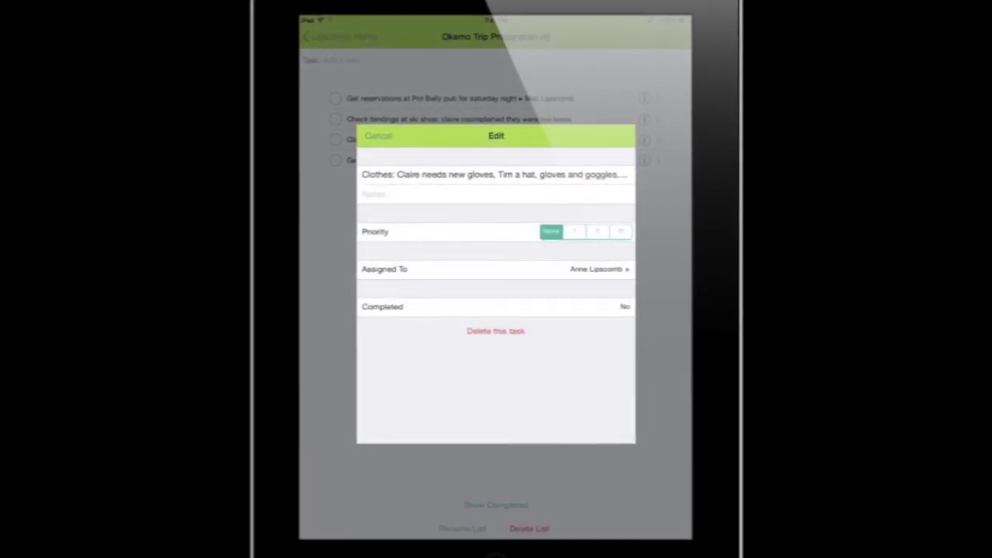
{"action": "left_click", "coordinate": [614, 137]}
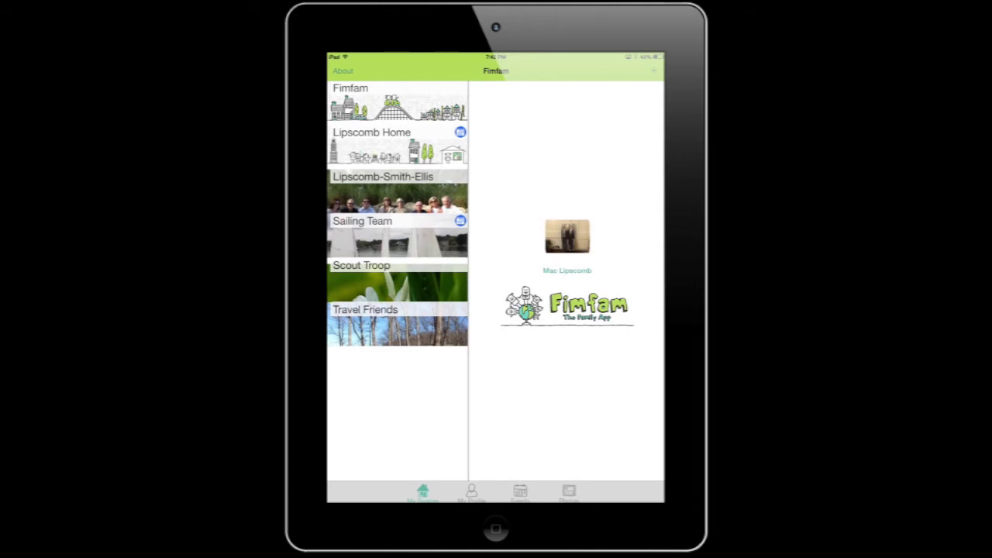
{"action": "left_click", "coordinate": [520, 490]}
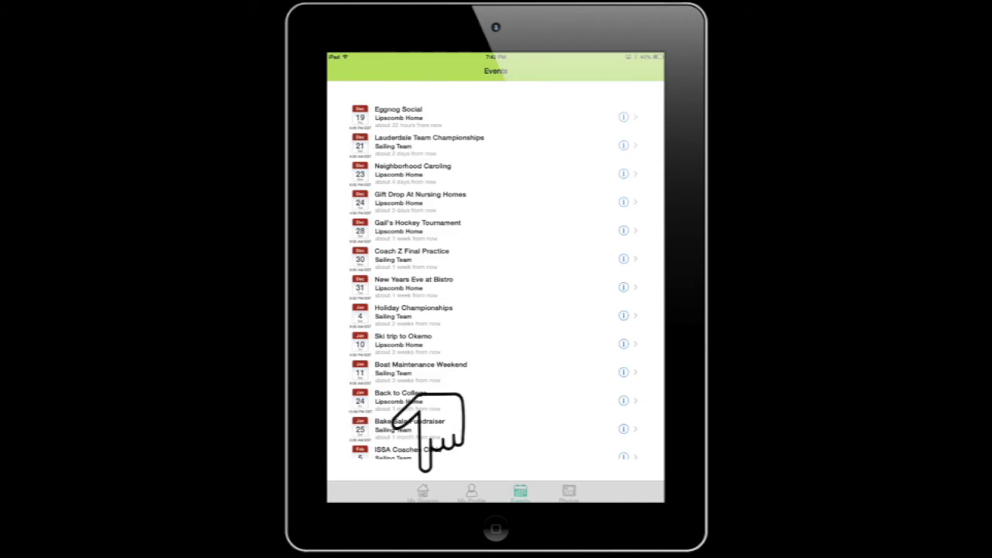
{"action": "left_click", "coordinate": [418, 230]}
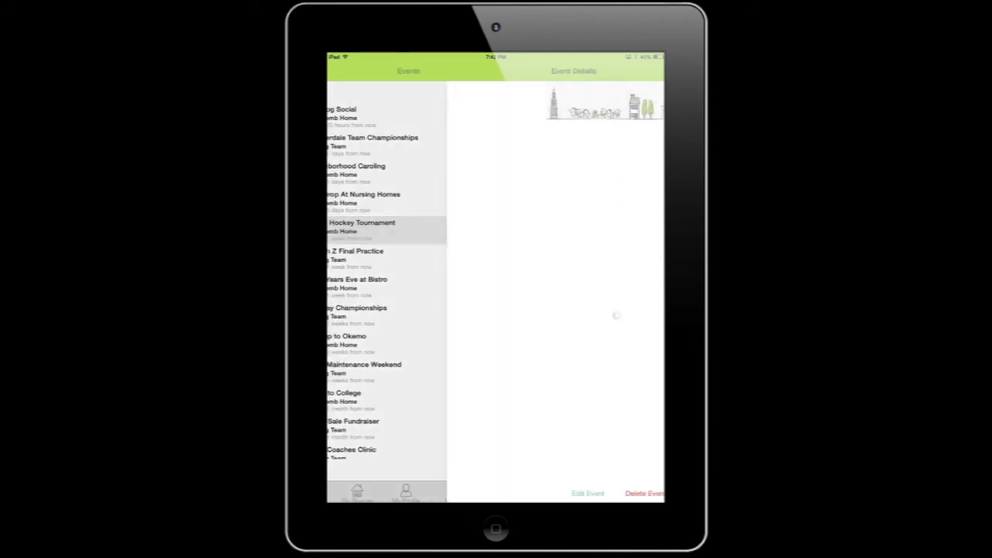
{"action": "left_click", "coordinate": [345, 71]}
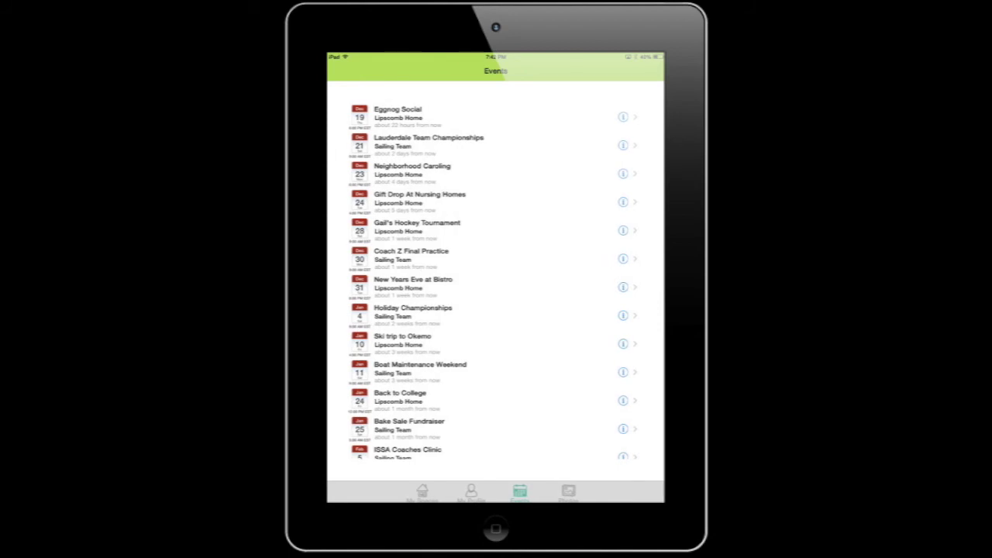
{"action": "left_click", "coordinate": [569, 490]}
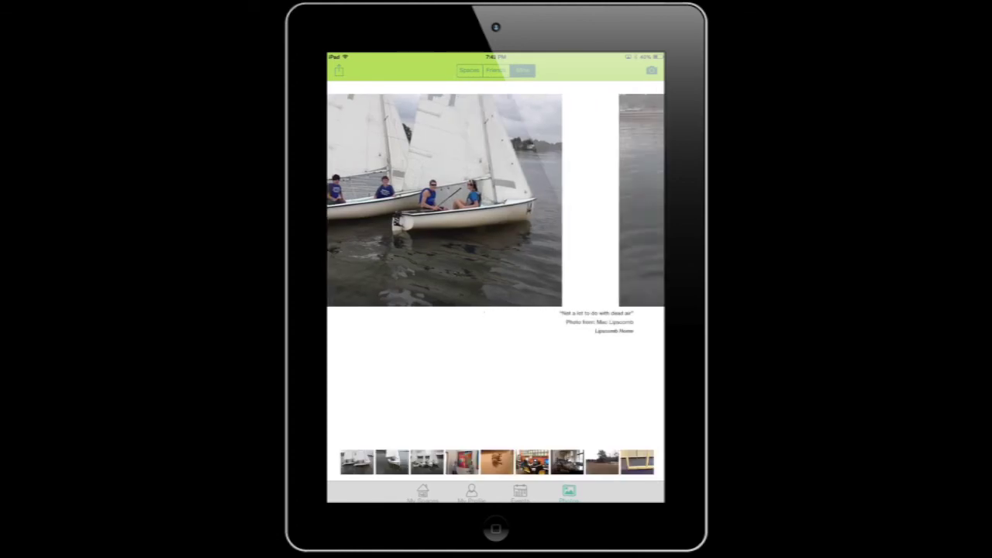
{"action": "left_click", "coordinate": [495, 70]}
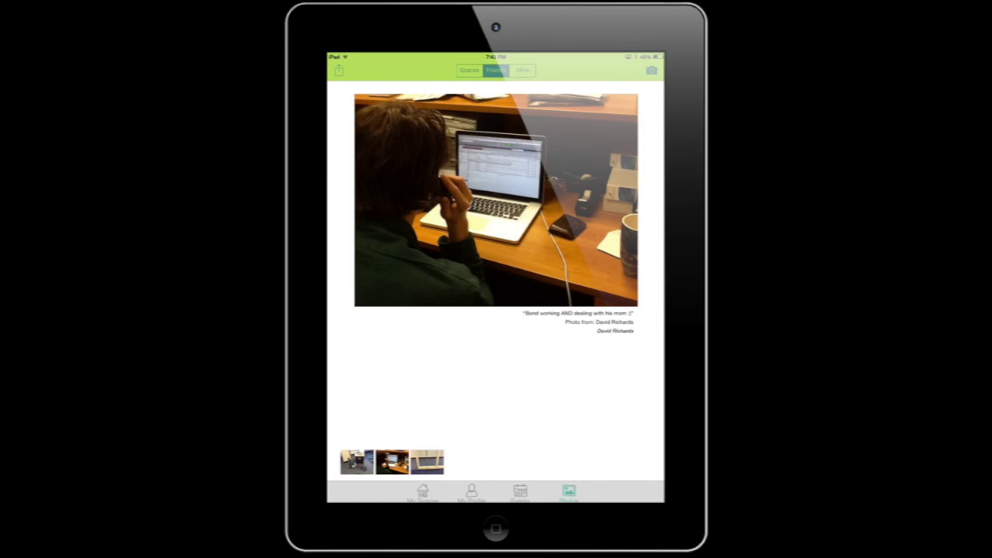
{"action": "left_click", "coordinate": [422, 490]}
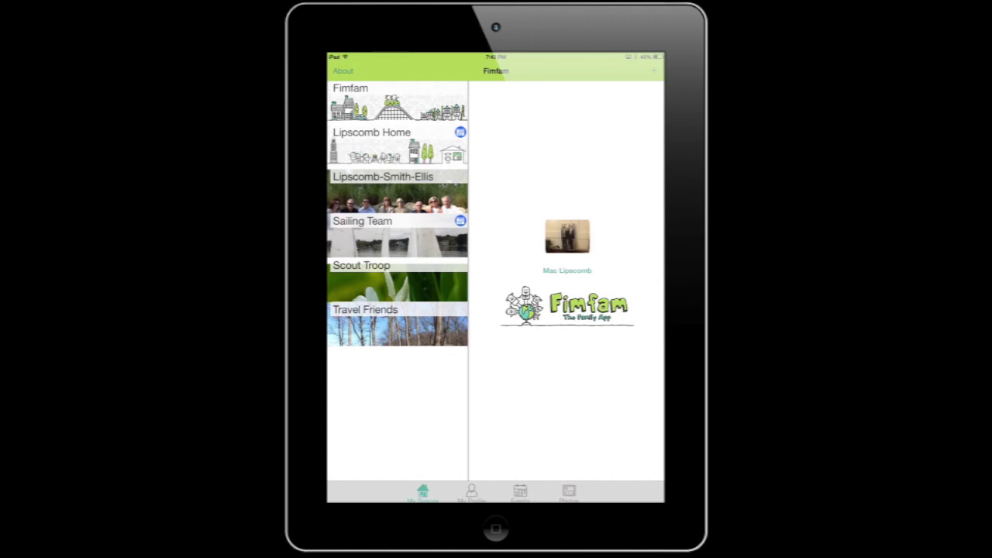